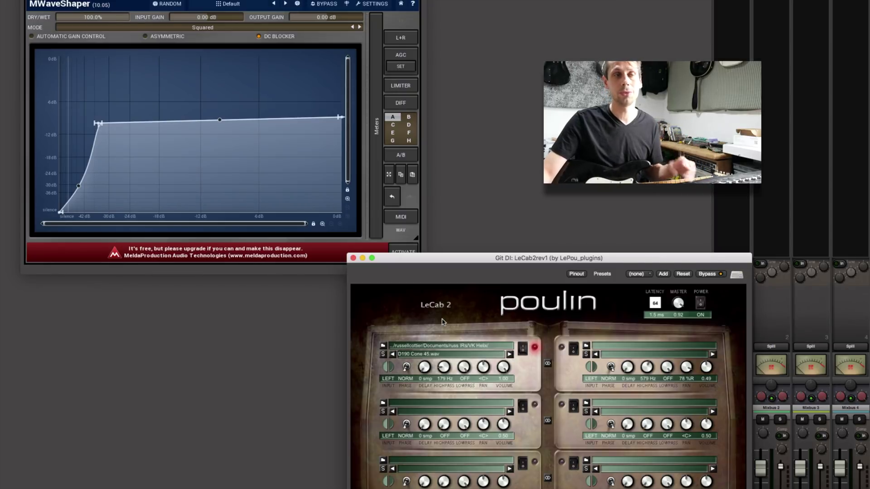
Step: Move the LeCab 2 window up and left so it sits just below MWaveShaper
drag(570, 259, 519, 204)
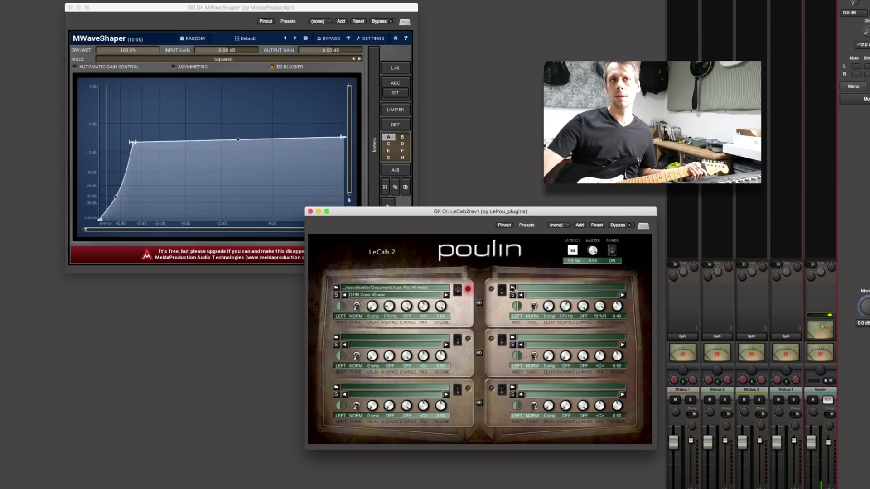
Step: Bypass LeCab 2 to compare, then shift its window aside to expose the MWaveShaper curve
click(617, 225)
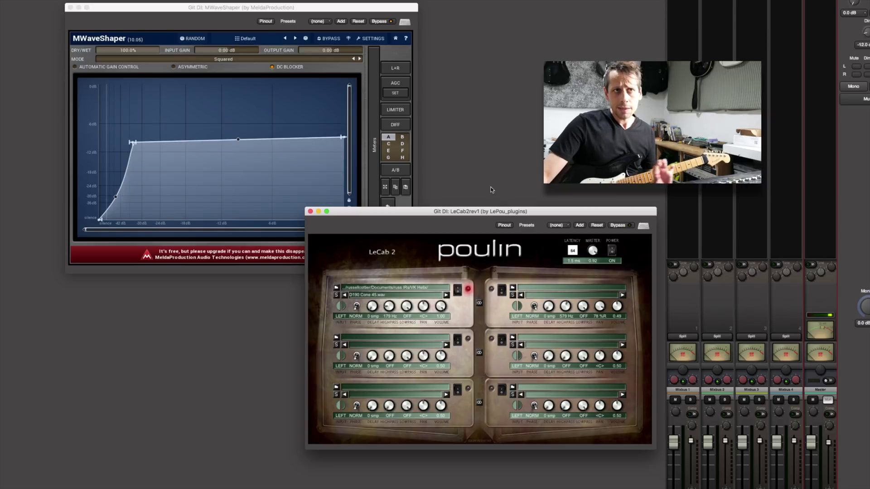
drag(494, 207, 557, 227)
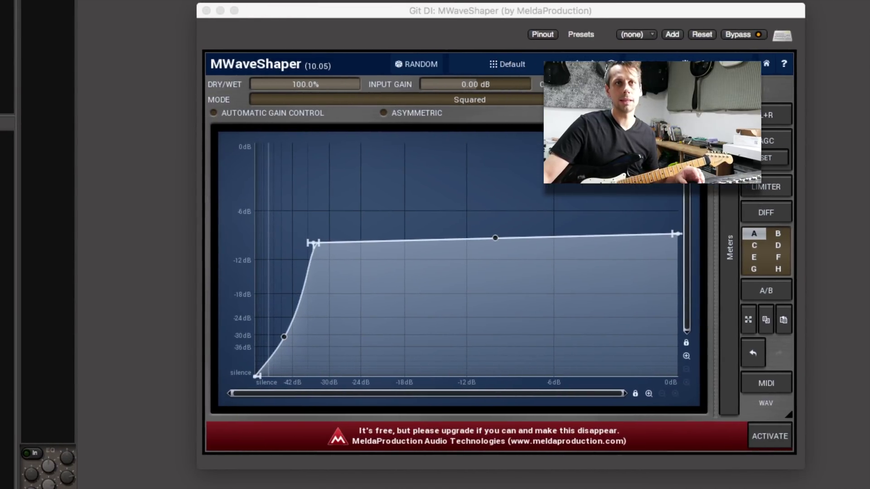
Step: Open and close MWaveShaper's Default preset list, leaving a straight diagonal curve at 50% dry/wet
click(497, 84)
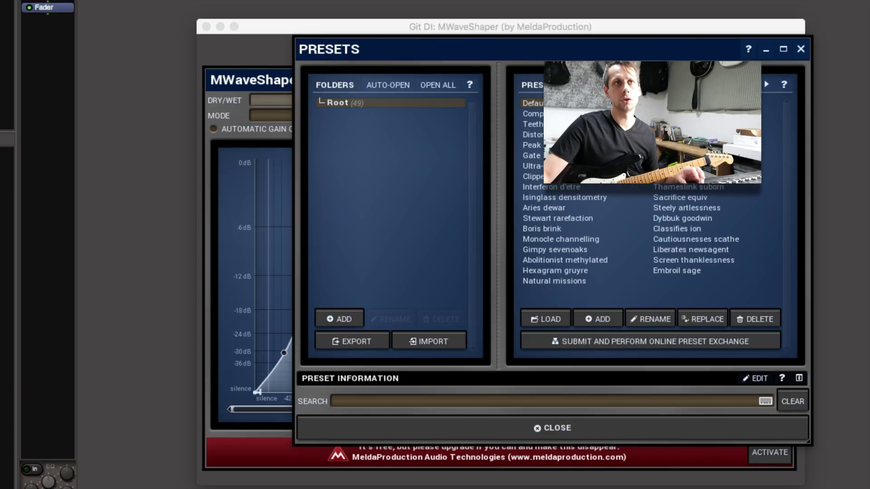
click(801, 49)
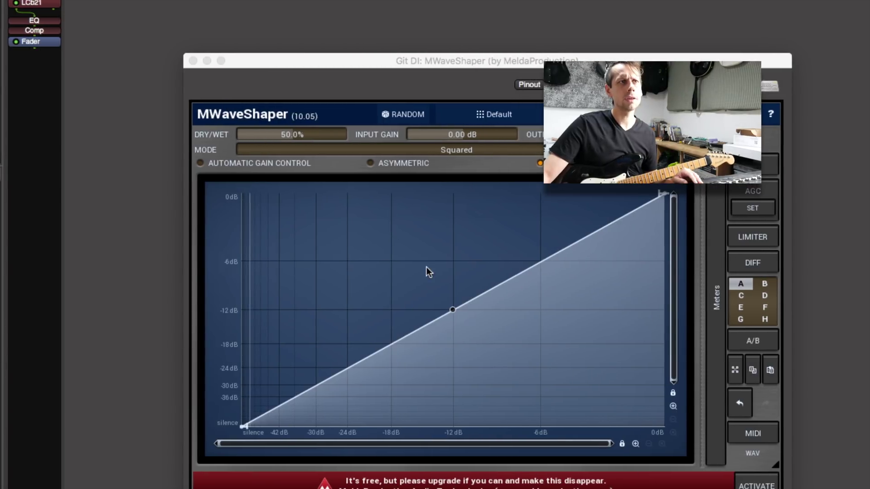
Step: Raise MWaveShaper's dry/wet mix to 100% and split the curve's middle point into two nodes
click(292, 144)
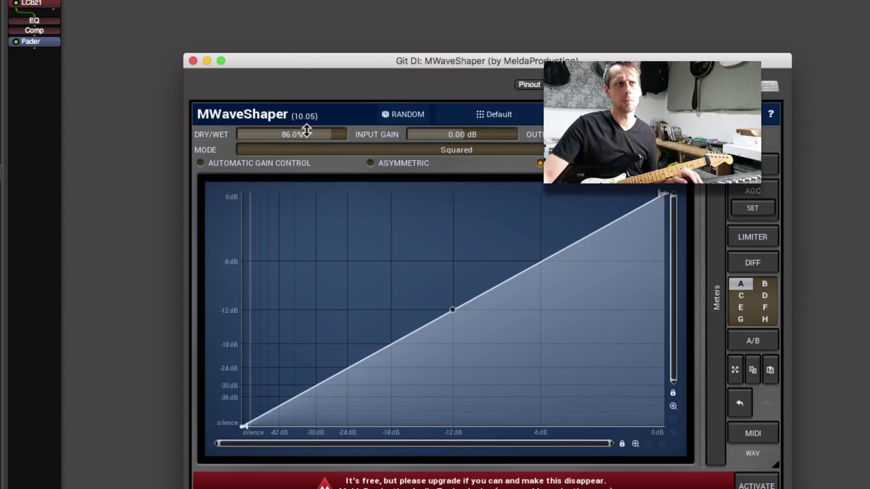
drag(306, 134, 289, 12)
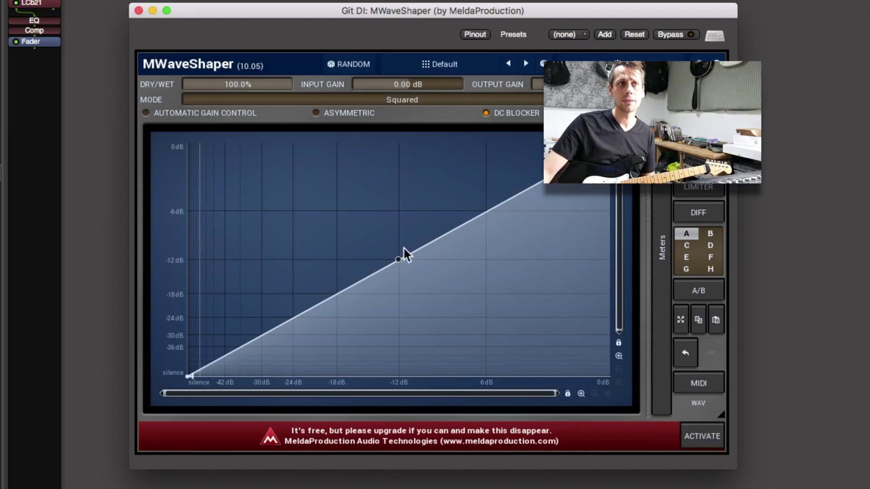
click(432, 243)
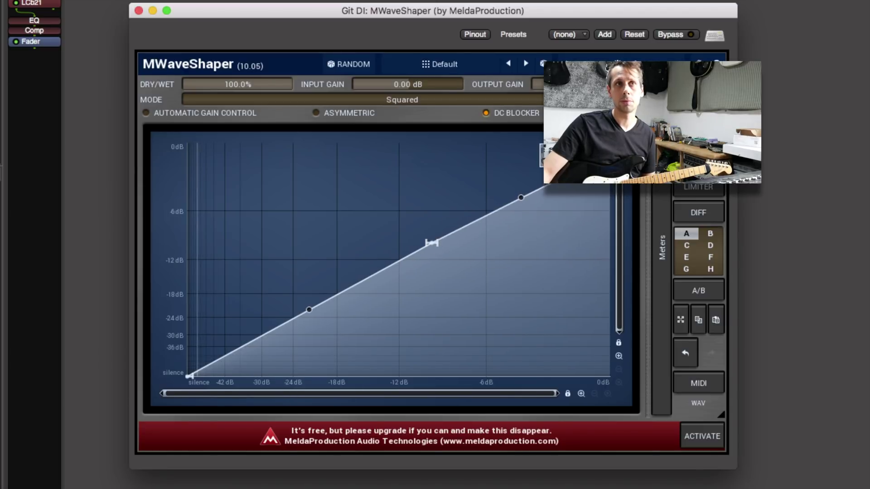
Step: Lower the curve's top end to about -7 dB, widen the soft knee, and A/B the bypass
drag(610, 146, 607, 219)
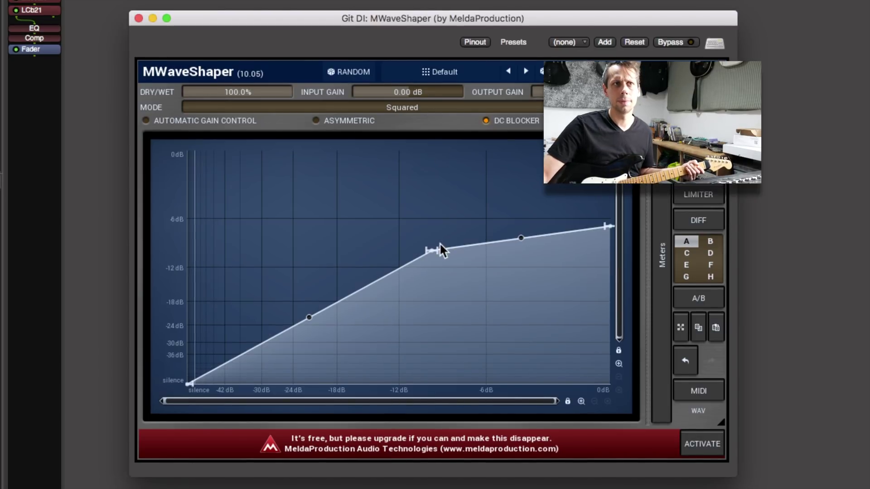
drag(438, 250, 481, 250)
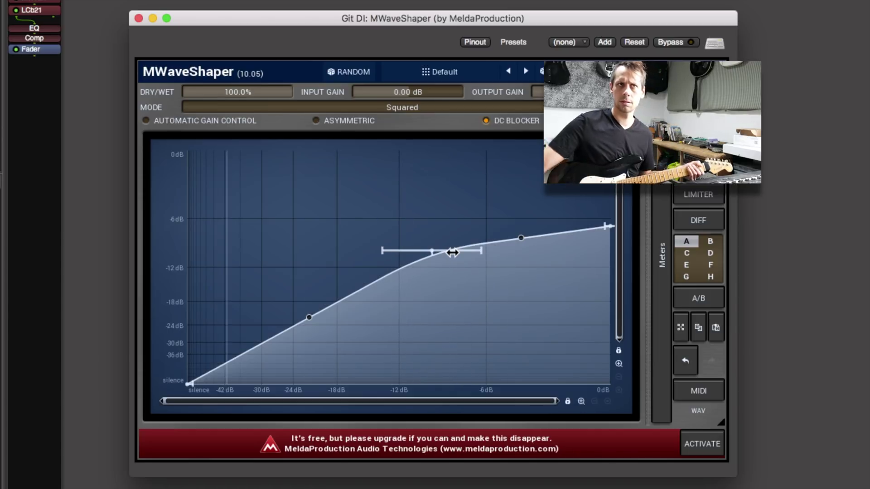
click(668, 42)
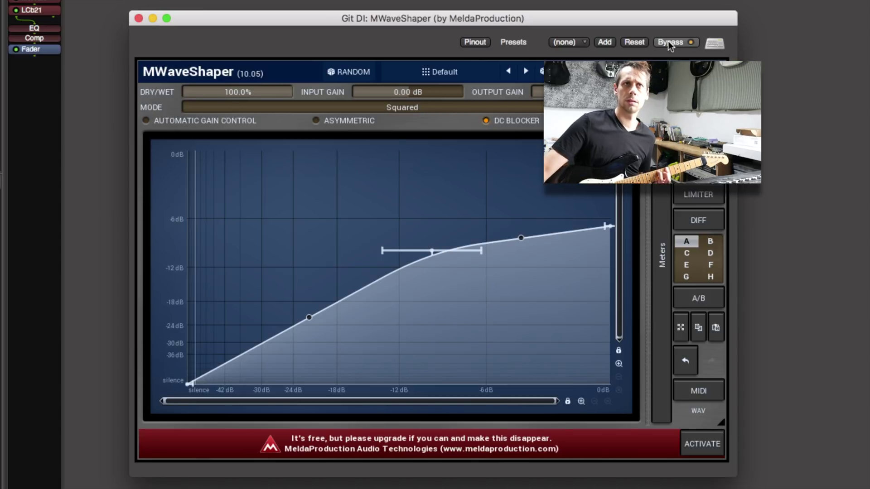
click(667, 40)
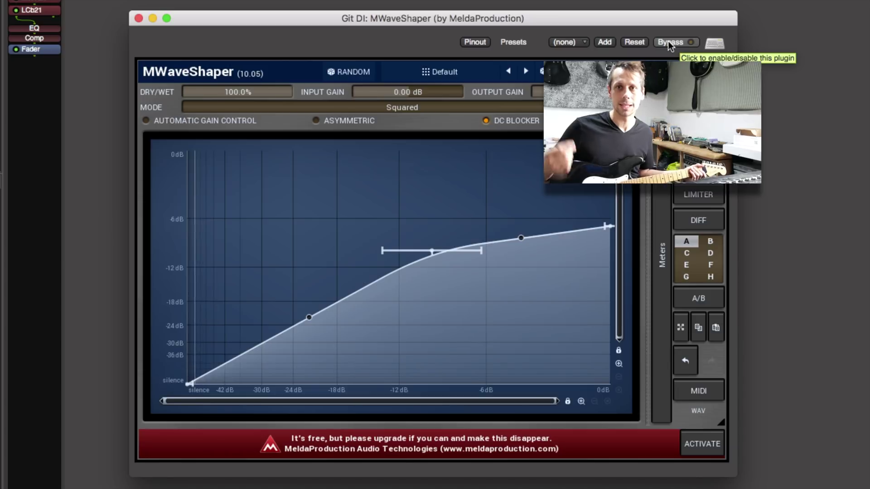
Step: Toggle MWaveShaper bypass to compare again and lower the curve ceiling to -8.28 dB output
click(667, 41)
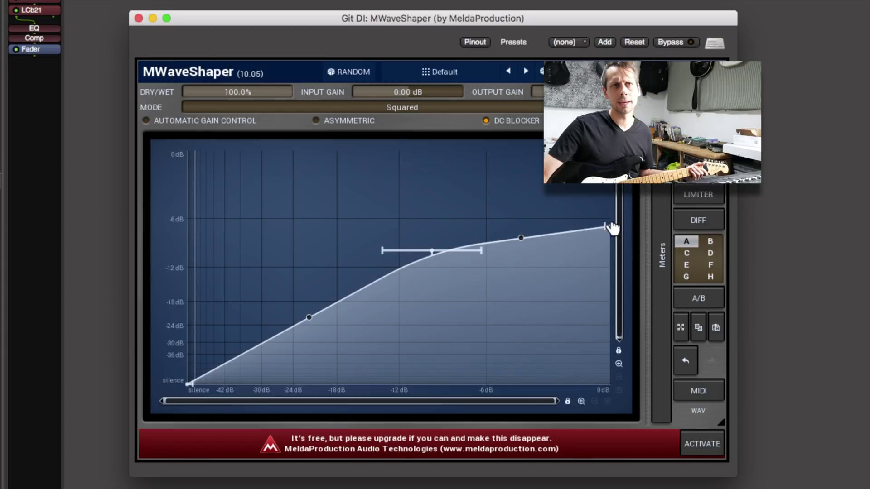
mouse_move(607, 226)
mouse_down()
mouse_move(607, 245)
mouse_move(611, 236)
mouse_up()
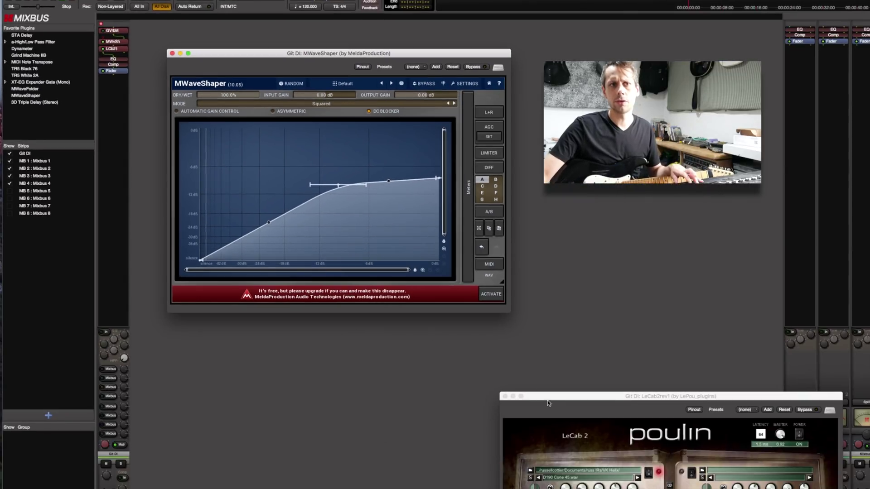
key(super+grave)
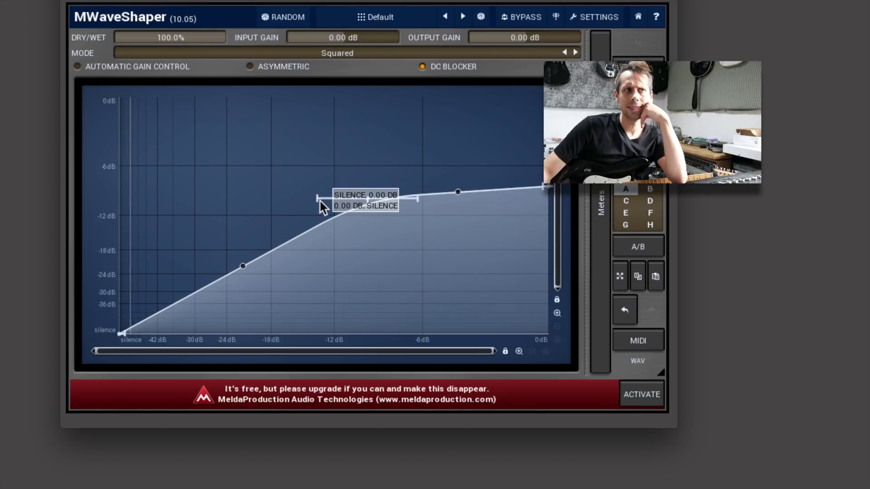
Step: Rework the knee into a soft bend and move it down to about -20.2 dB input
drag(319, 198, 366, 199)
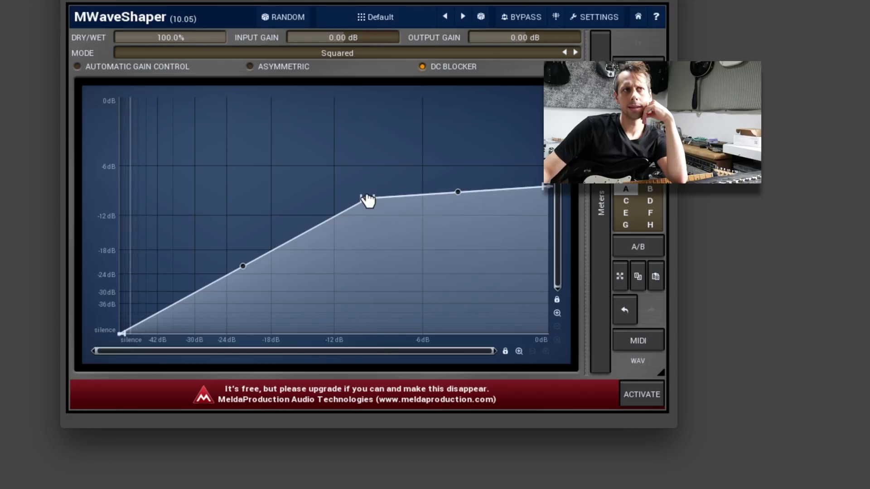
drag(364, 202, 357, 200)
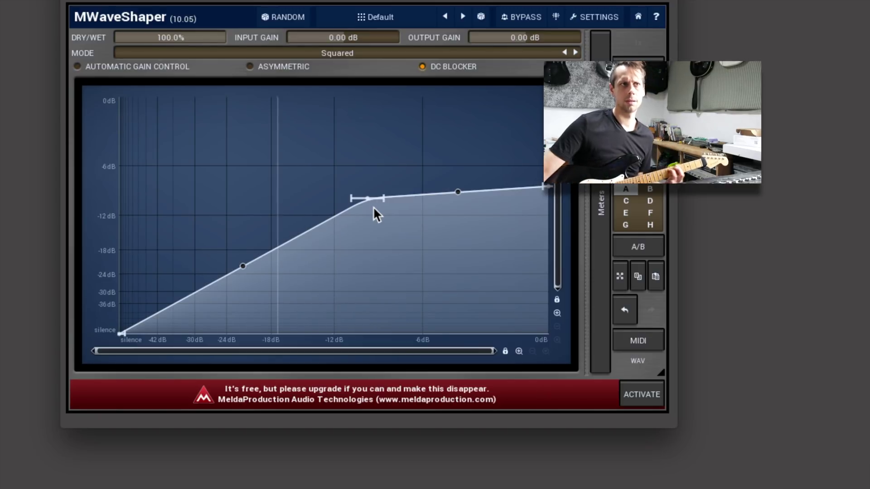
drag(369, 198, 288, 202)
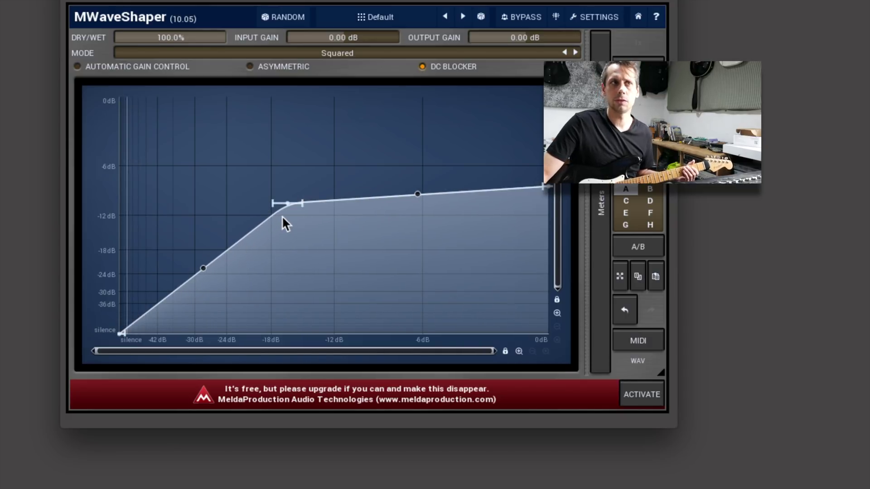
drag(290, 203, 258, 189)
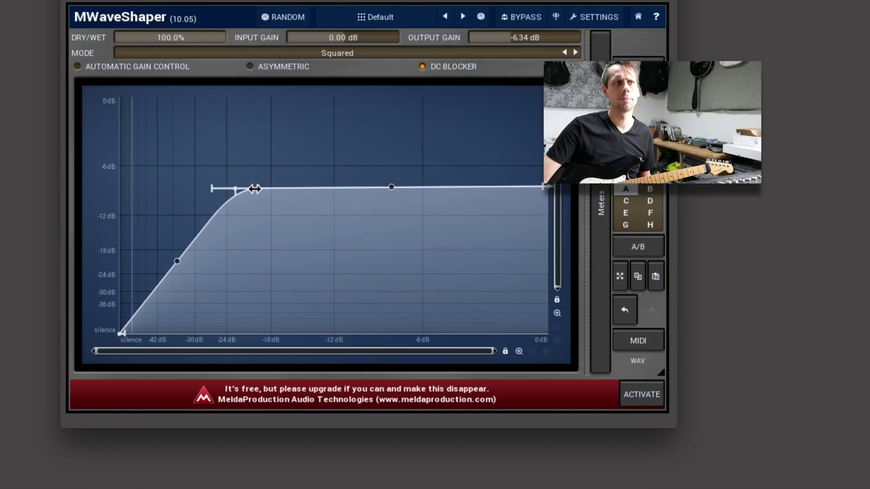
Step: Sharpen the knee into a hard corner at about -40 dB input and add a node below it
drag(251, 189, 239, 189)
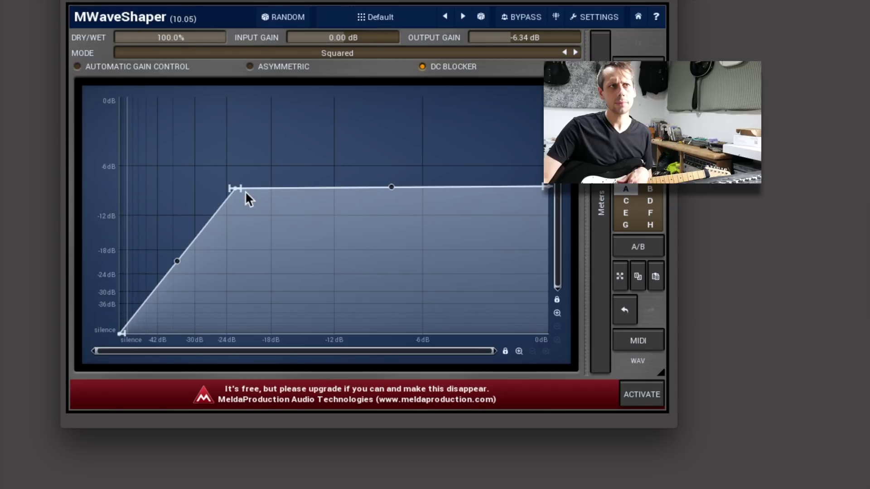
drag(233, 189, 163, 190)
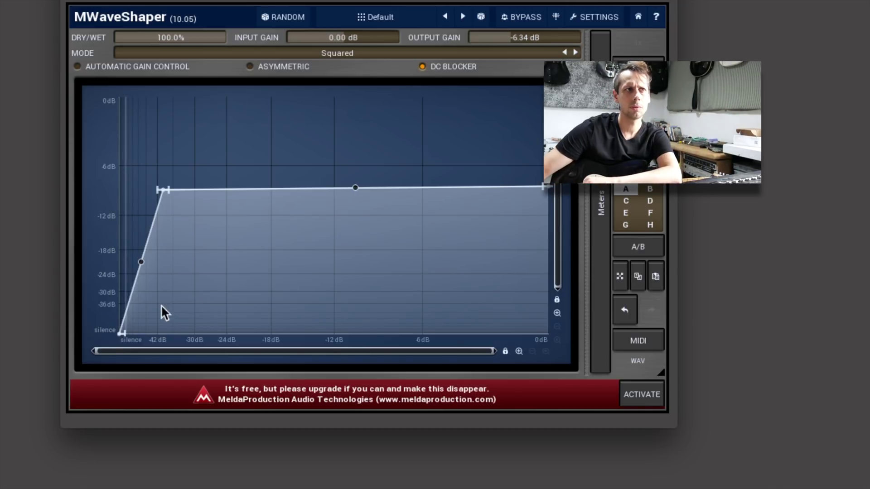
click(127, 298)
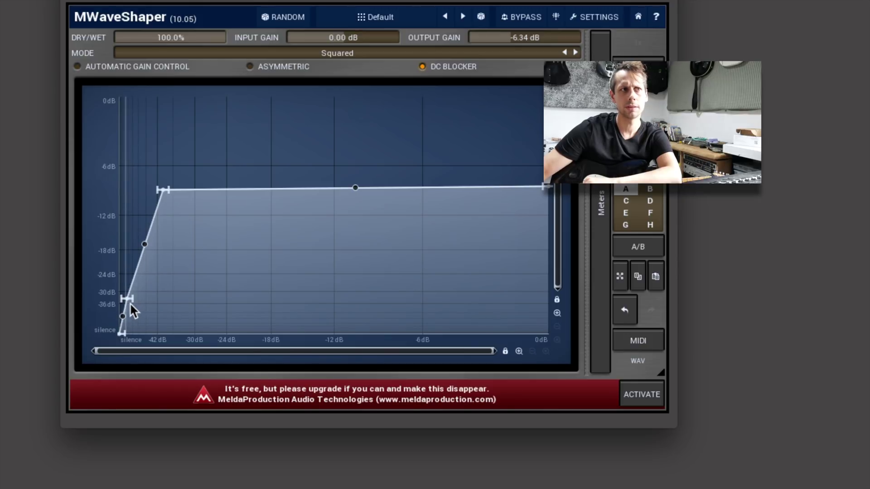
Step: Pull the lowest curve node down toward silence to gate the quietest input
drag(124, 316, 136, 329)
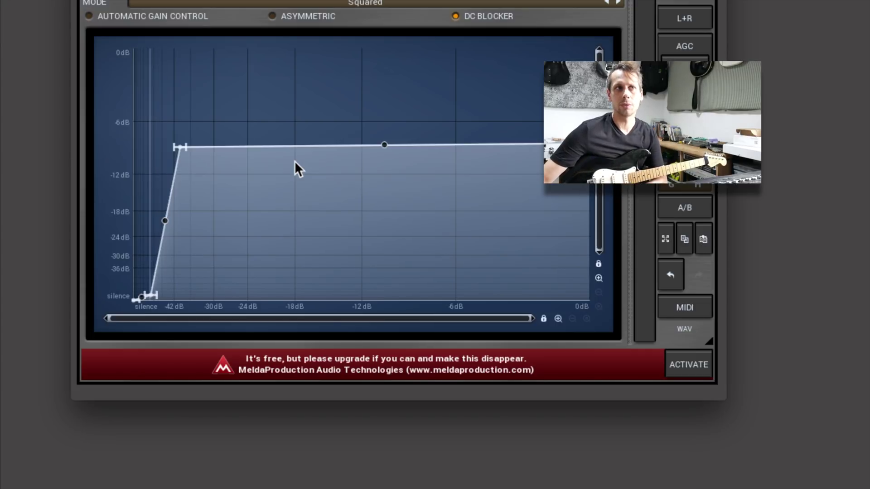
click(238, 145)
Step: Add breakpoints forming a zigzag: dip to -15 dB, peak at -6 dB, dip to -11 dB, then level
drag(239, 146, 236, 198)
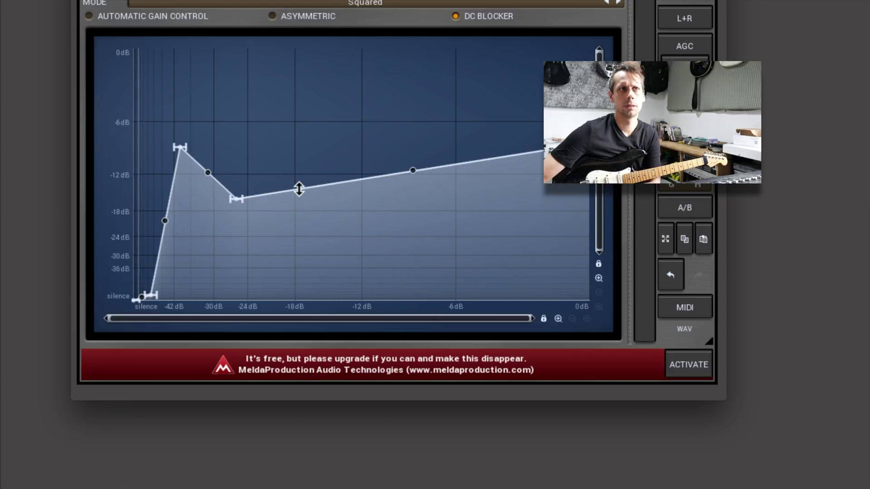
click(300, 190)
drag(298, 191, 286, 118)
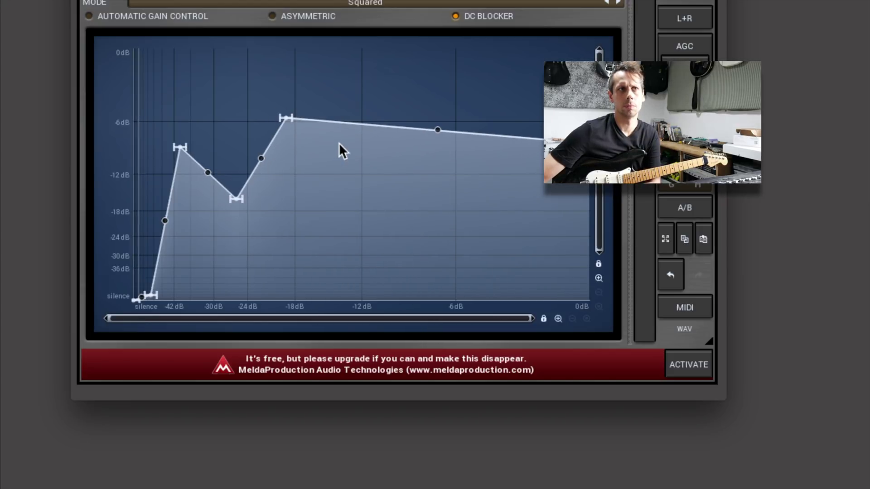
click(349, 123)
drag(348, 124, 338, 165)
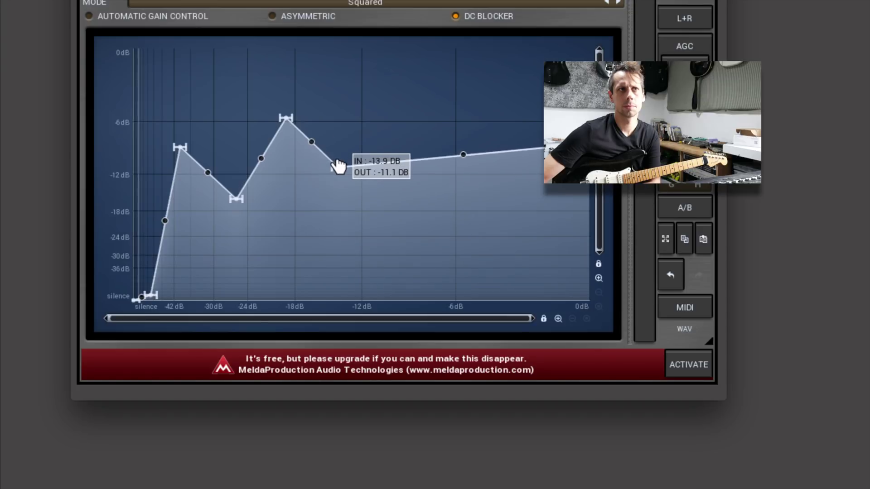
click(386, 159)
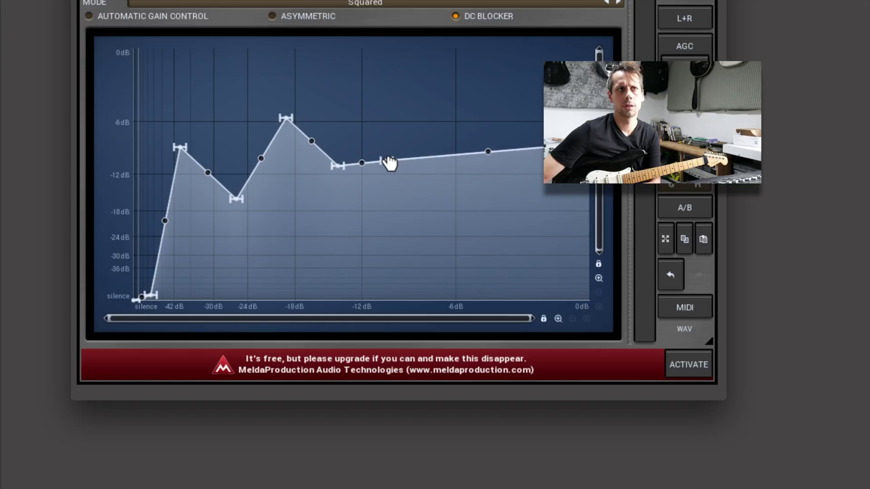
mouse_move(386, 160)
mouse_down()
mouse_move(398, 137)
mouse_move(400, 145)
mouse_move(435, 142)
mouse_move(384, 142)
mouse_up()
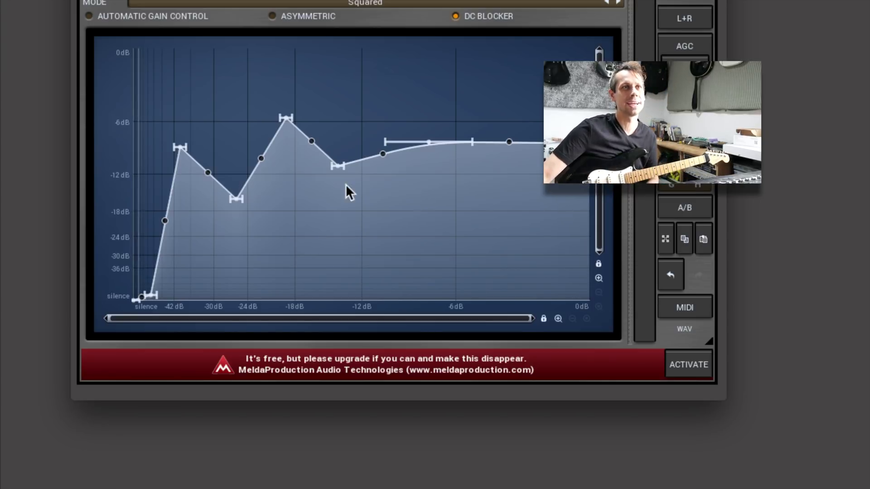
Step: Slide the top node right, then add a node on the right side and pull it into a dip
drag(393, 143, 428, 143)
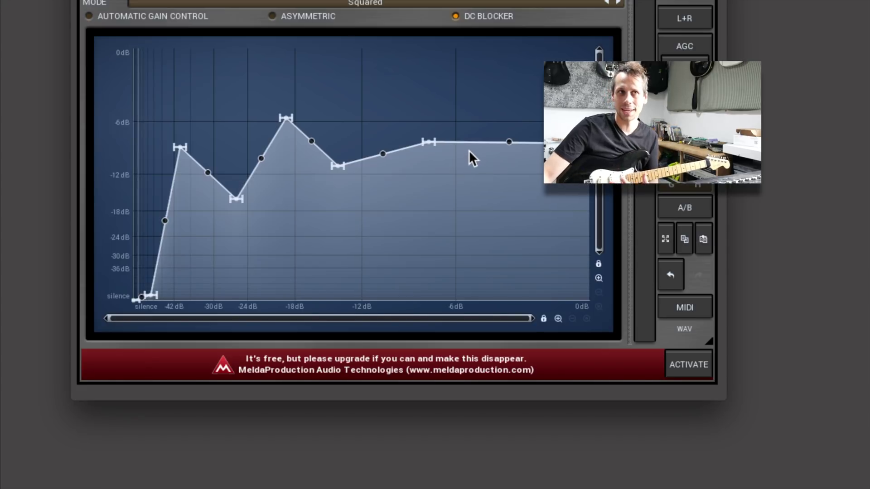
click(479, 140)
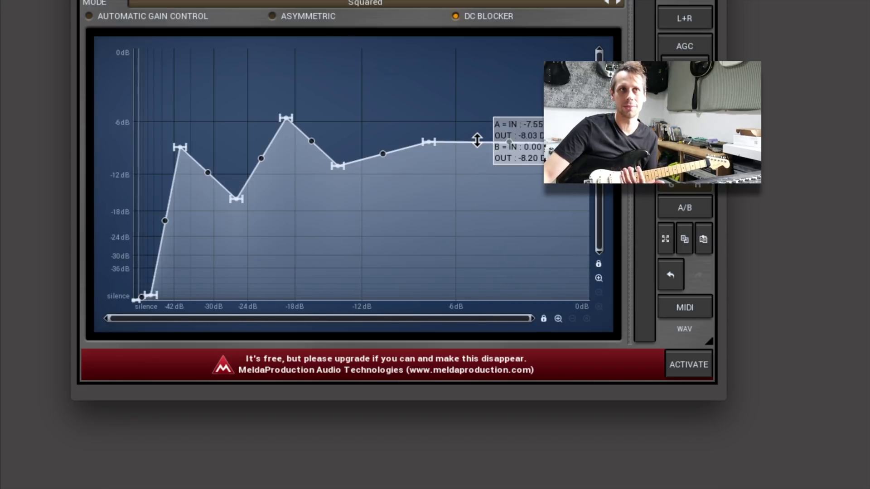
drag(477, 144, 500, 172)
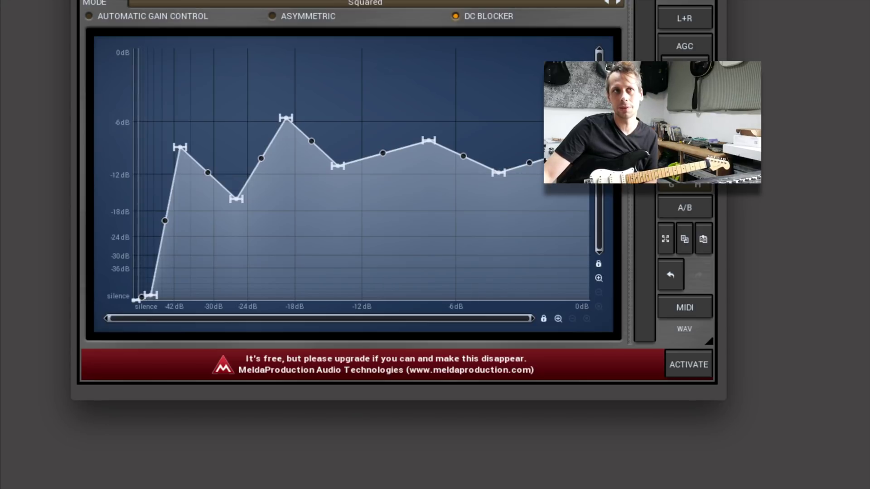
Step: Lower the tall peak and raise the low nodes so the curve holds near -9 dB with one right dip
drag(559, 153, 563, 120)
drag(288, 117, 292, 155)
drag(235, 198, 241, 150)
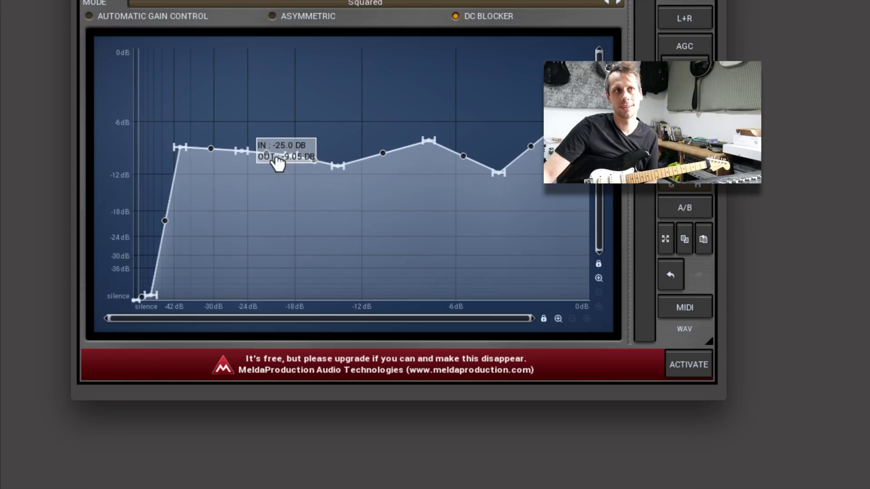
drag(334, 163, 335, 154)
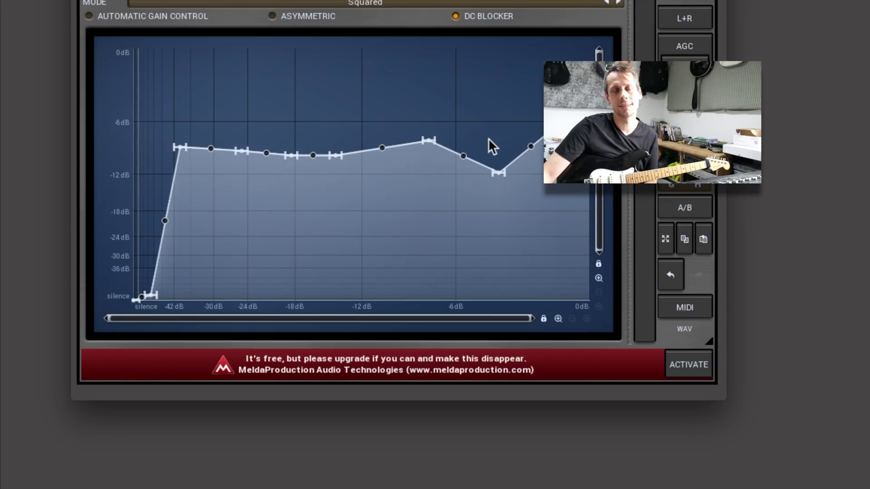
drag(494, 162, 495, 191)
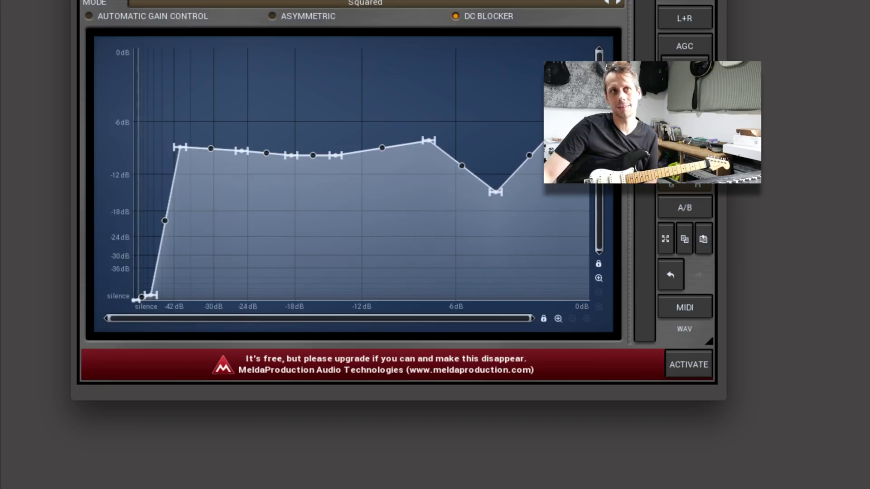
drag(529, 155, 530, 163)
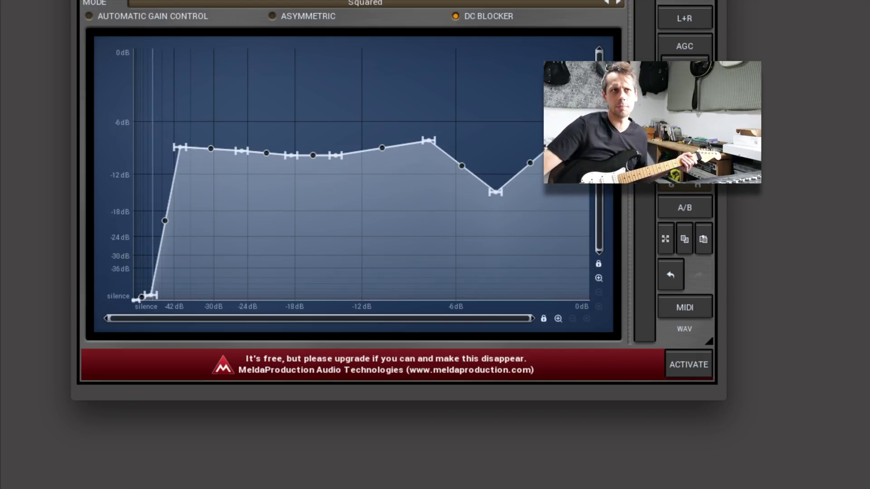
Step: Lower the right-hand peak, randomize the waveshaper, and set the shaping mode back to Squared
drag(429, 141, 388, 168)
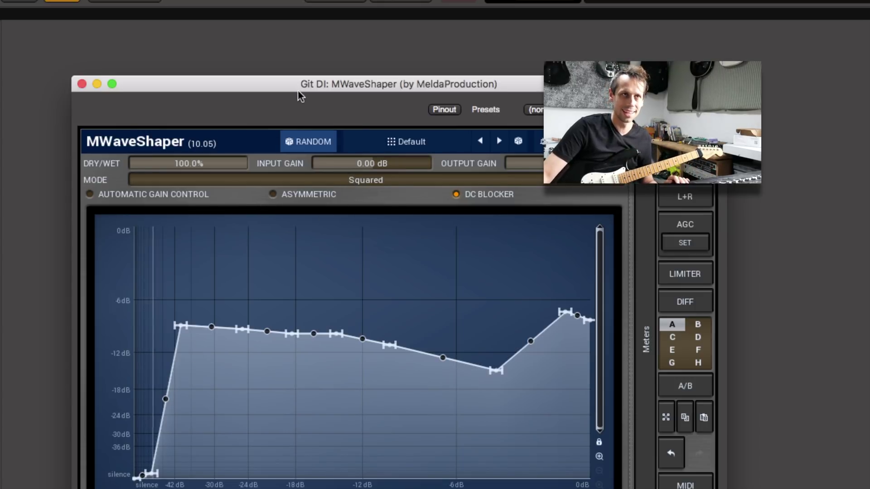
click(301, 144)
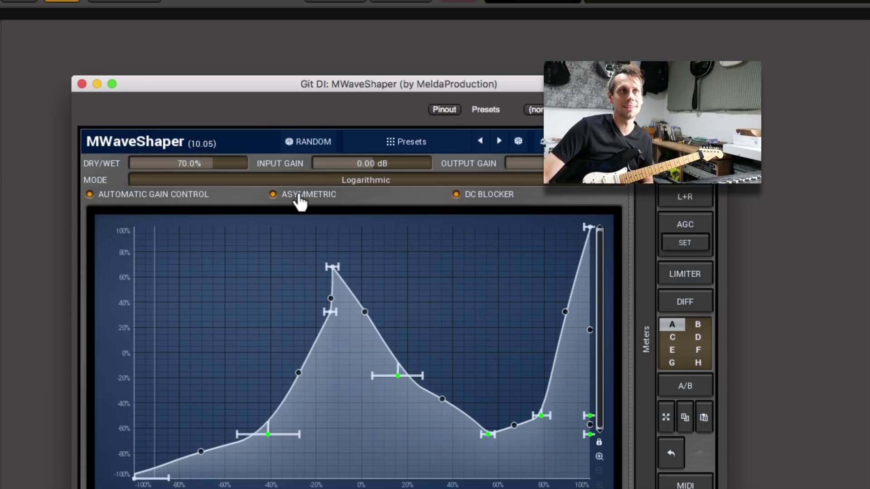
click(325, 178)
click(346, 198)
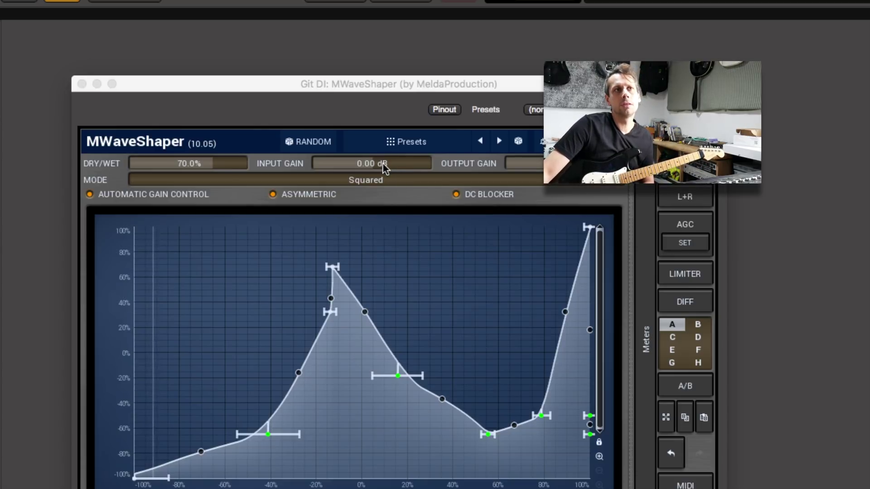
Step: Move the MWaveShaper window up and left and raise dry/wet to 100%
drag(382, 86, 369, 51)
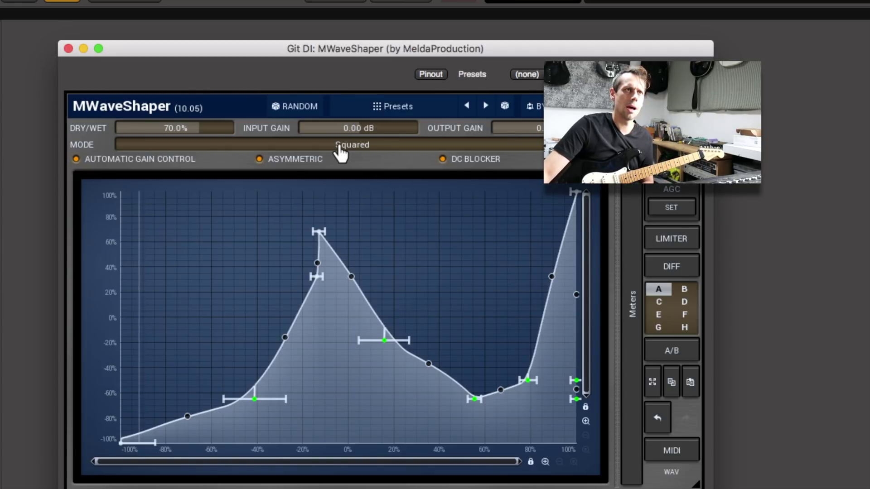
drag(176, 133, 170, 13)
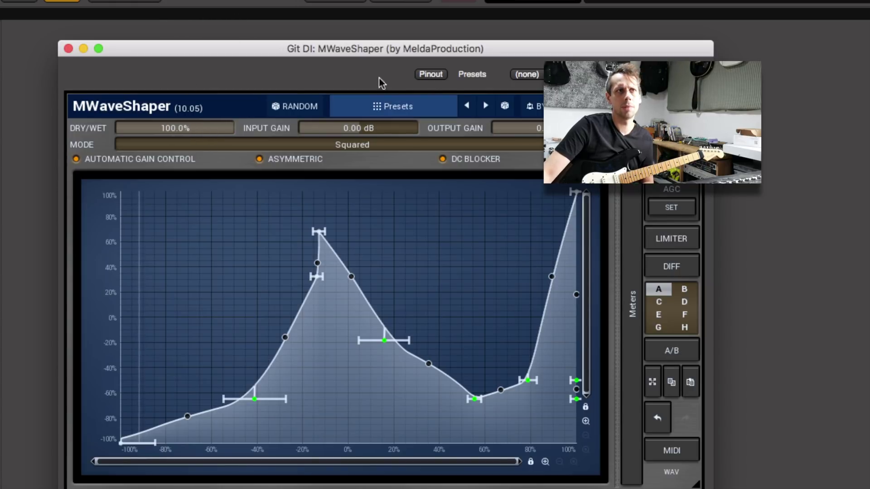
Step: Load the MWaveShaper Default preset to reset the curve at 50% dry/wet
click(376, 109)
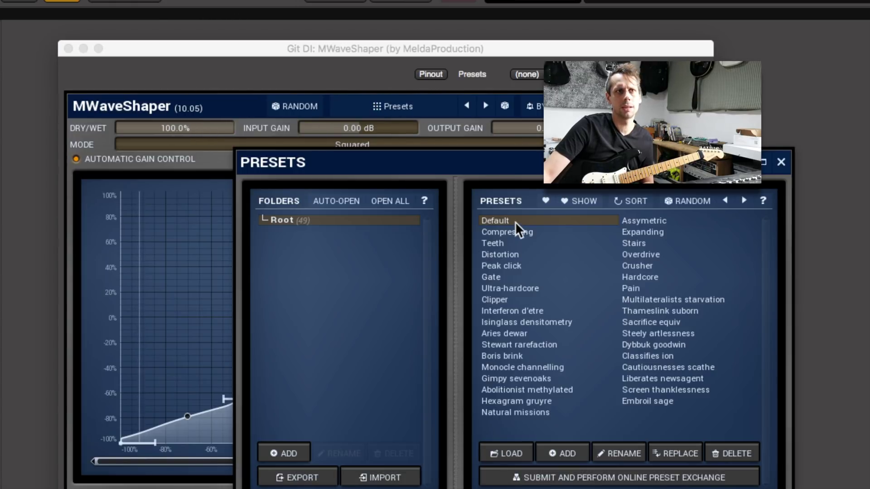
click(506, 221)
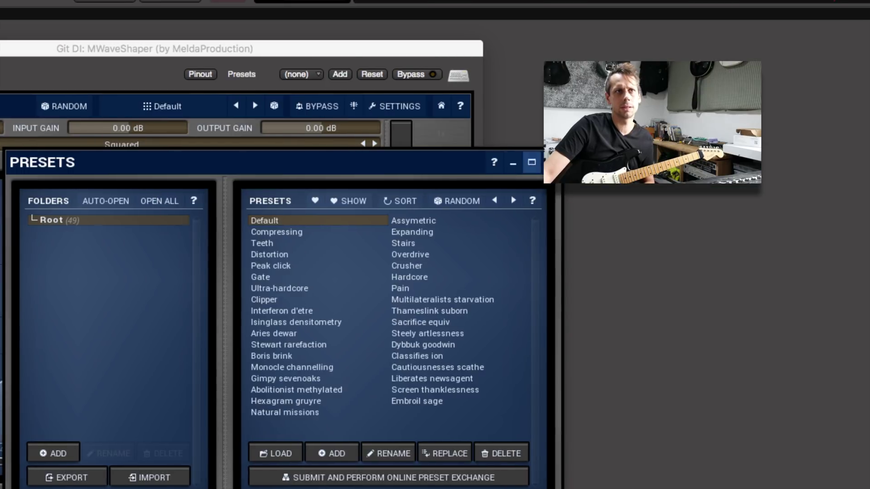
click(781, 162)
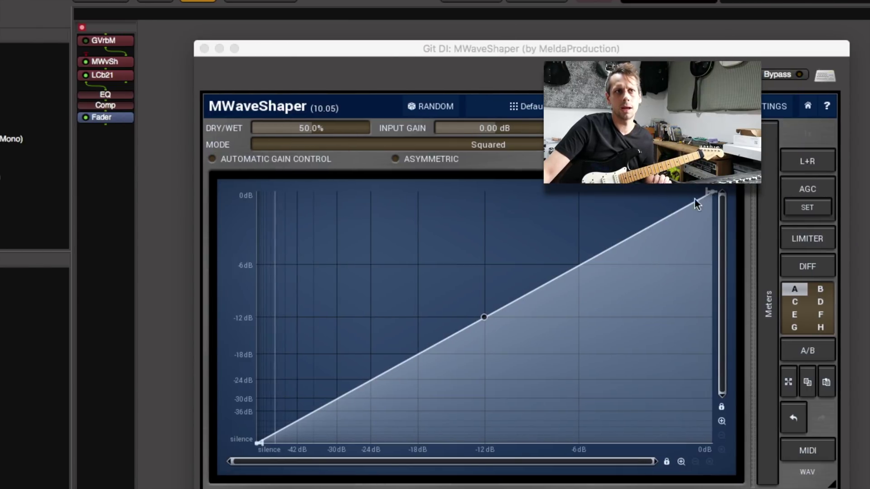
Step: Shape a soft-knee curve: add a knee near -39 dB input, drop the low point, and lower the top endpoint to about -8 dB
double_click(377, 375)
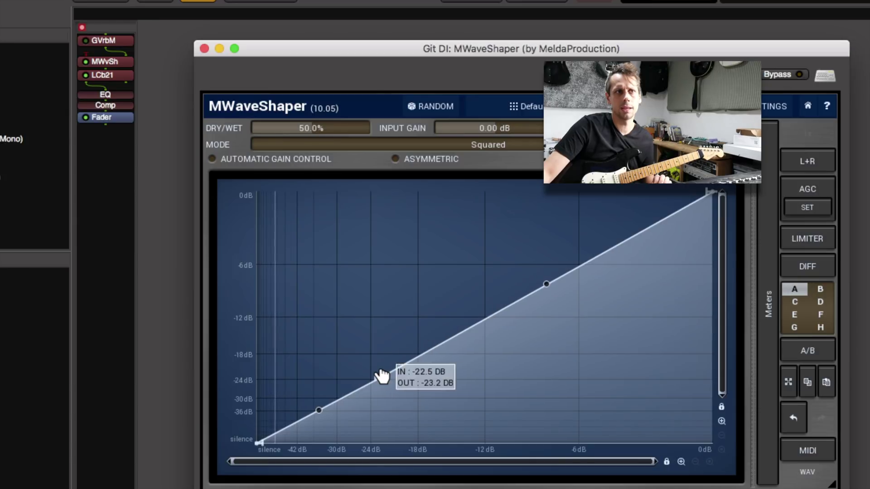
drag(378, 378, 333, 308)
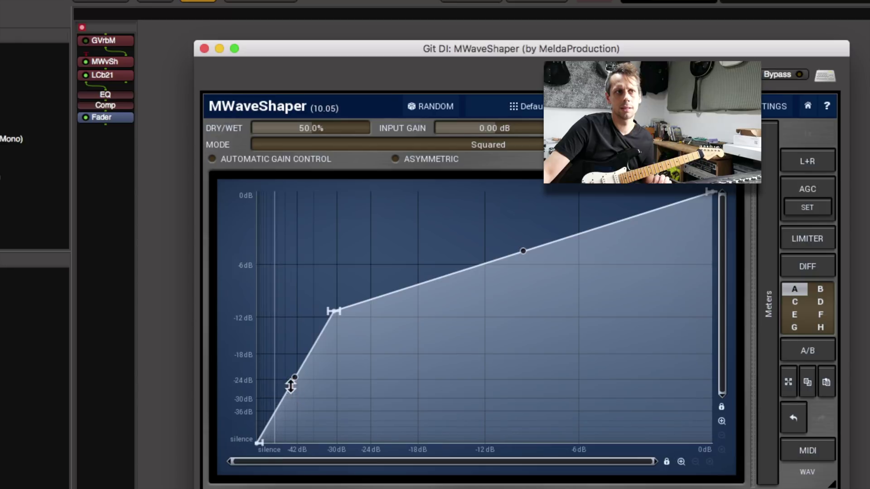
drag(296, 379, 295, 444)
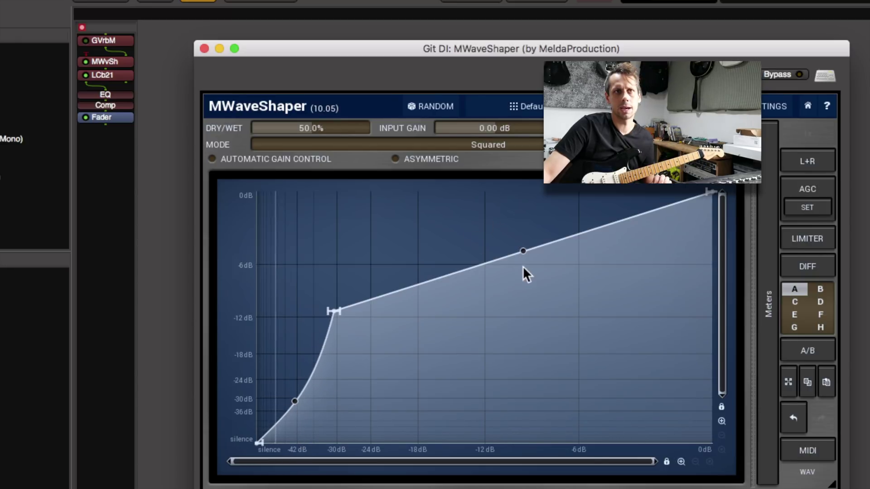
drag(713, 193, 708, 286)
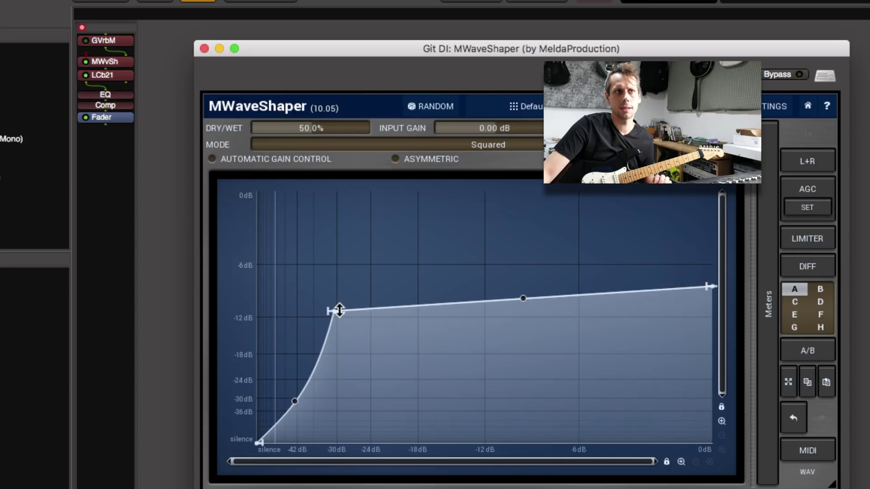
drag(385, 311, 388, 309)
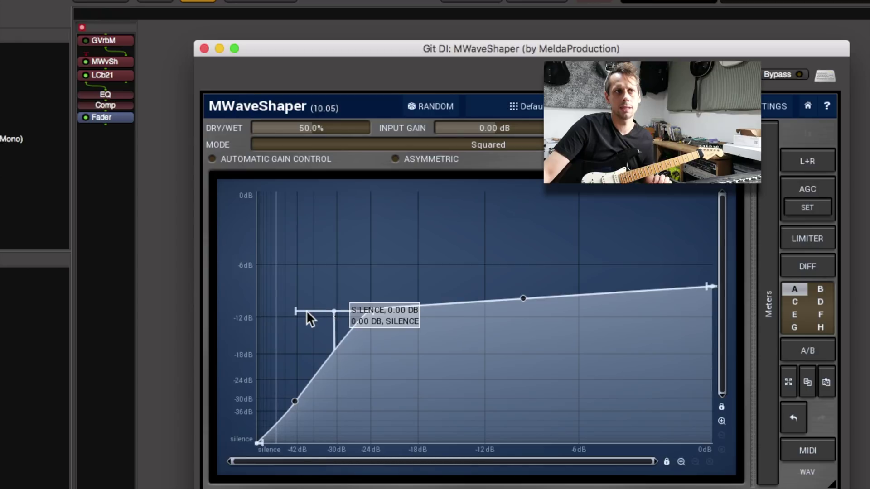
drag(333, 313, 304, 308)
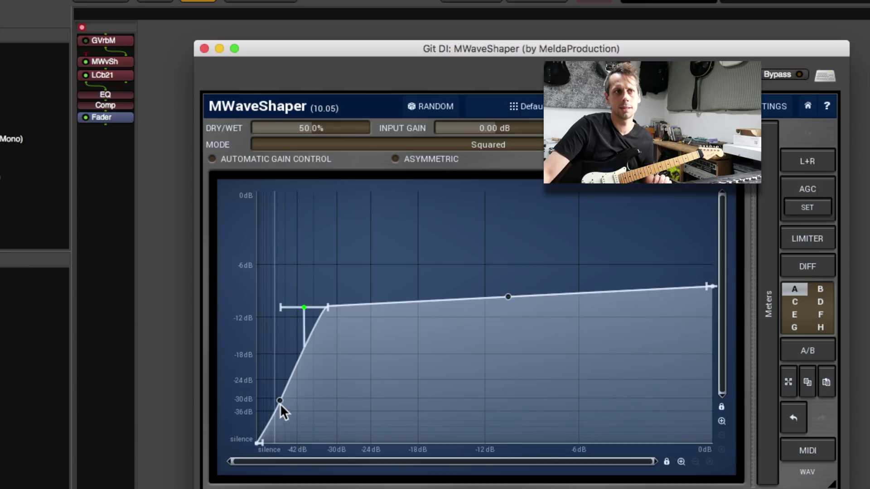
drag(282, 406, 284, 432)
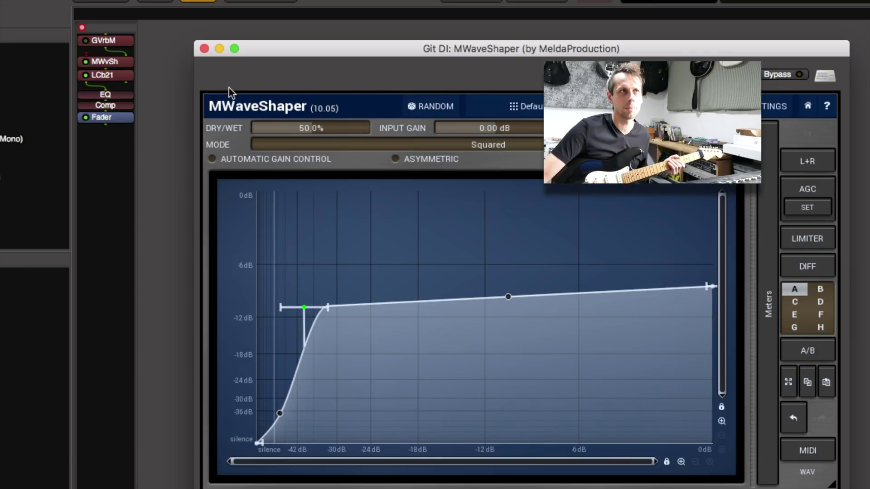
click(91, 44)
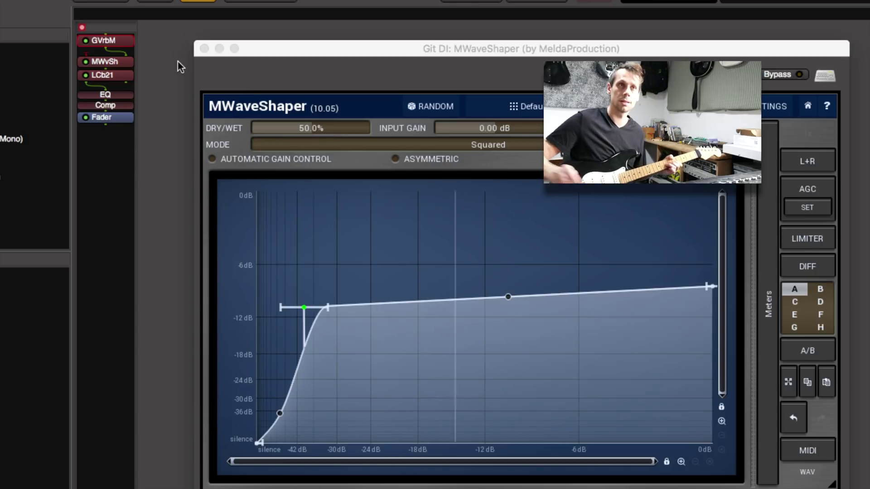
Step: Open the GVrbM reverb editor, load the Lush Guitar preset, and move it off the waveshaper graph
double_click(129, 42)
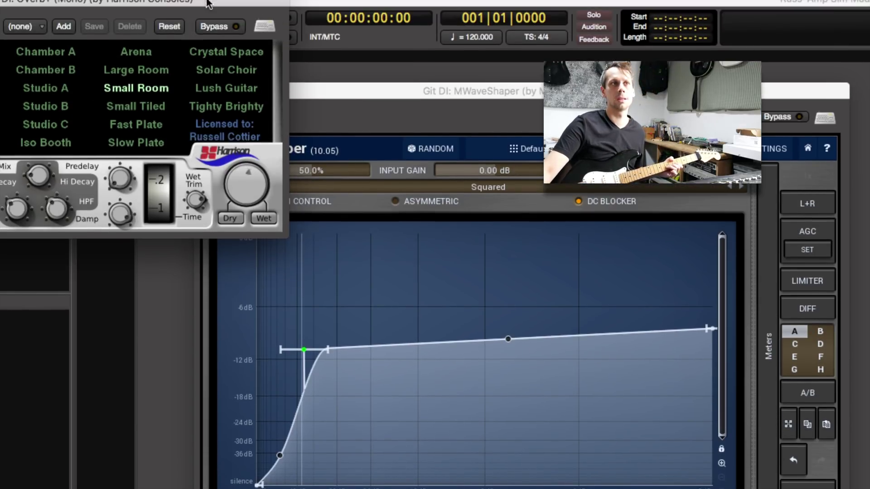
drag(206, 5, 627, 215)
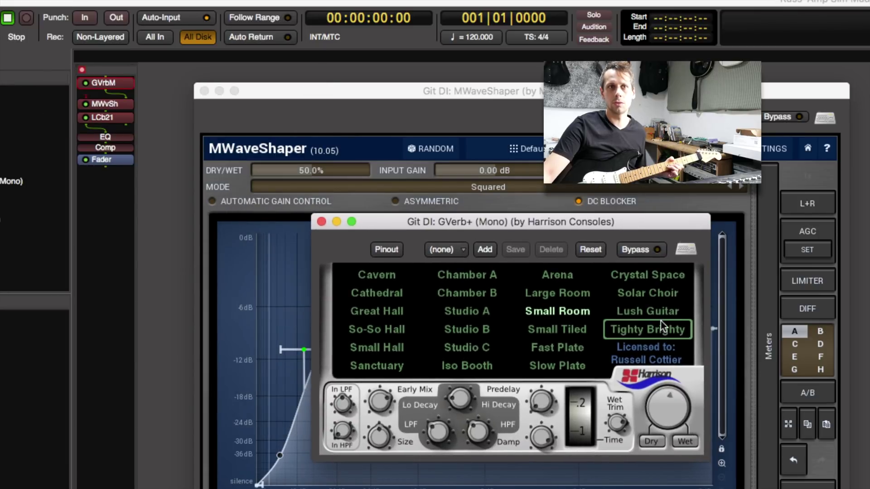
click(665, 313)
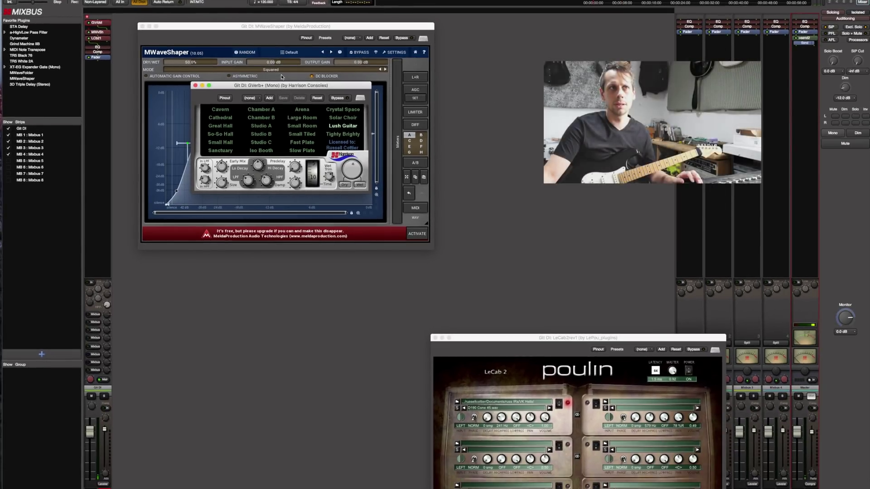
drag(283, 86, 548, 201)
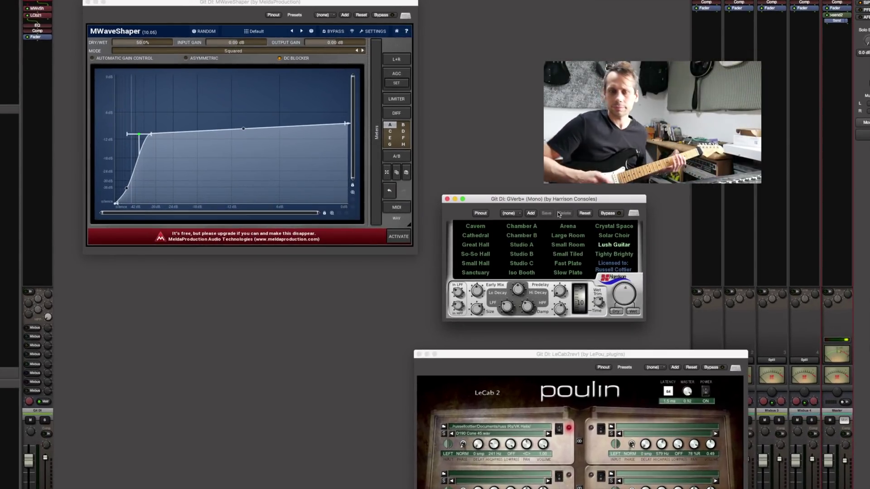